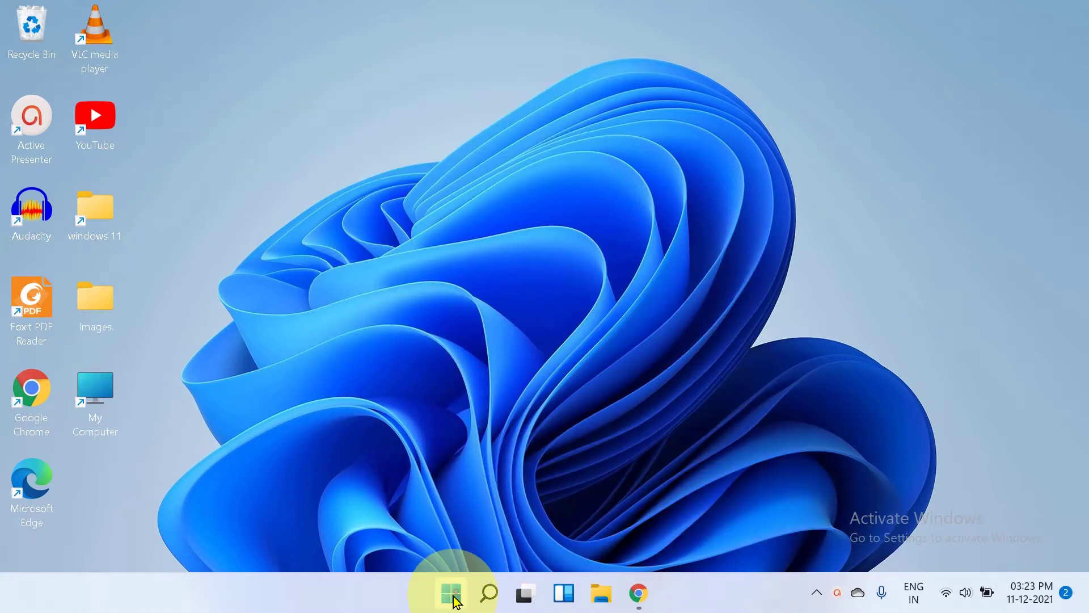
- Search Windows for 'store' from the Start menu
click(452, 593)
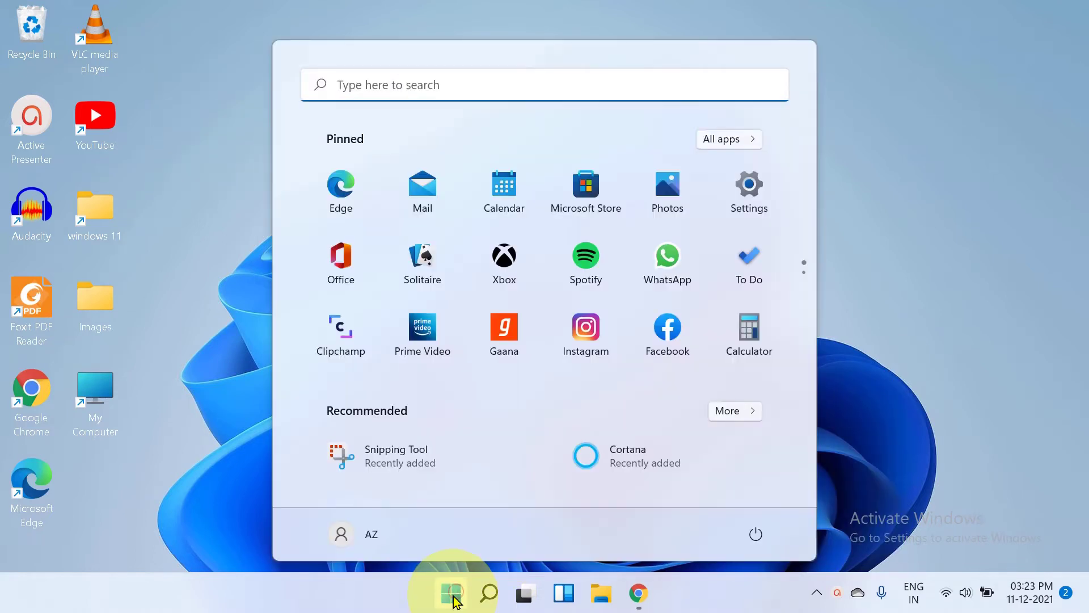
click(489, 593)
text(ore)
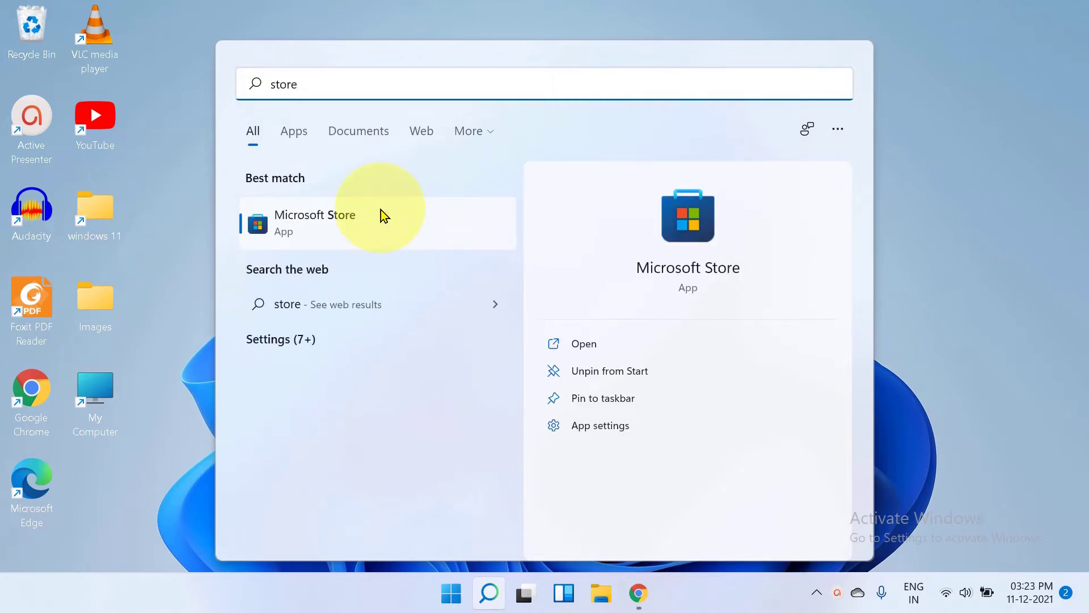
- In Microsoft Store, search 'pdf to jpg' and install the free Any PDF to JPG app
click(380, 210)
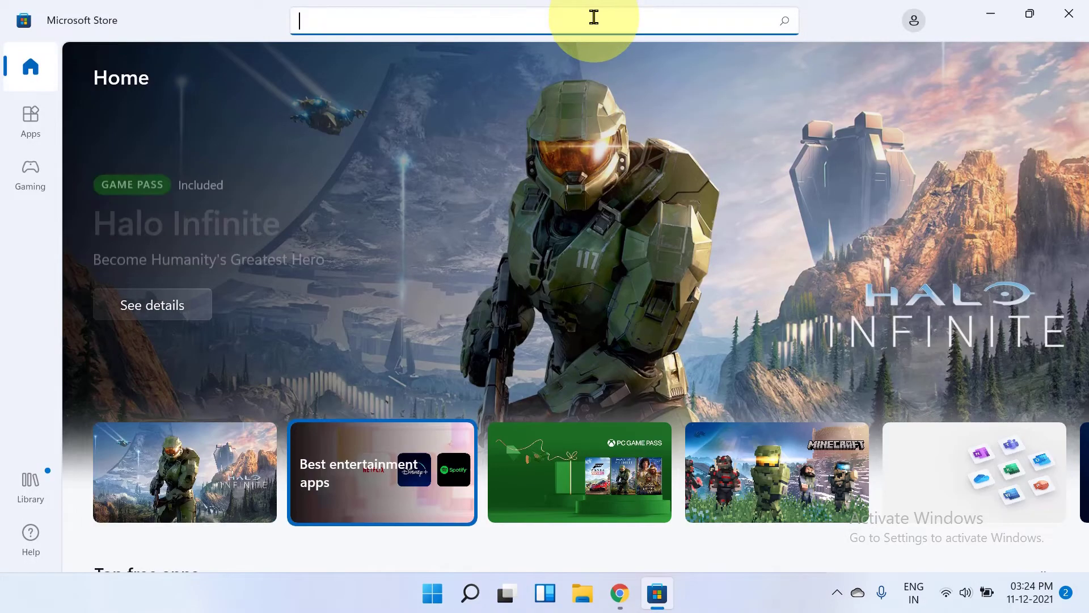
click(593, 19)
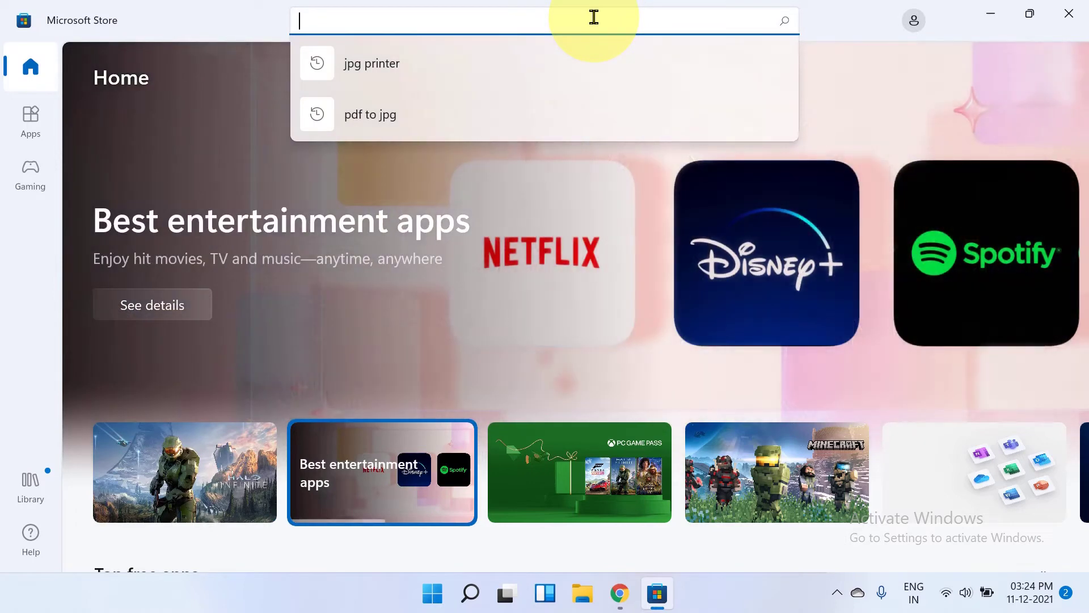
text(pdf)
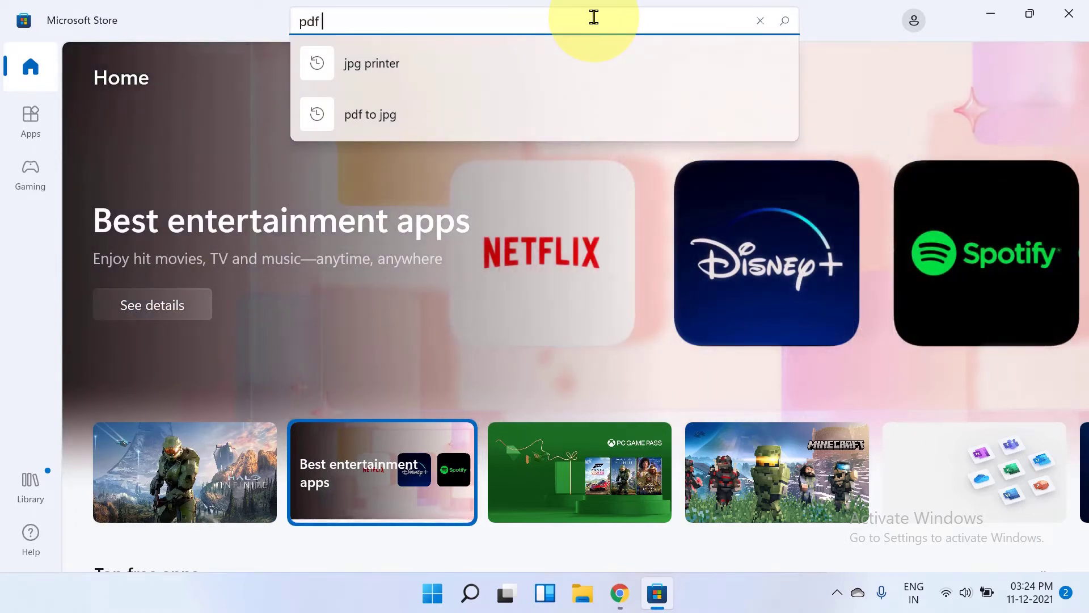
text(to jpg)
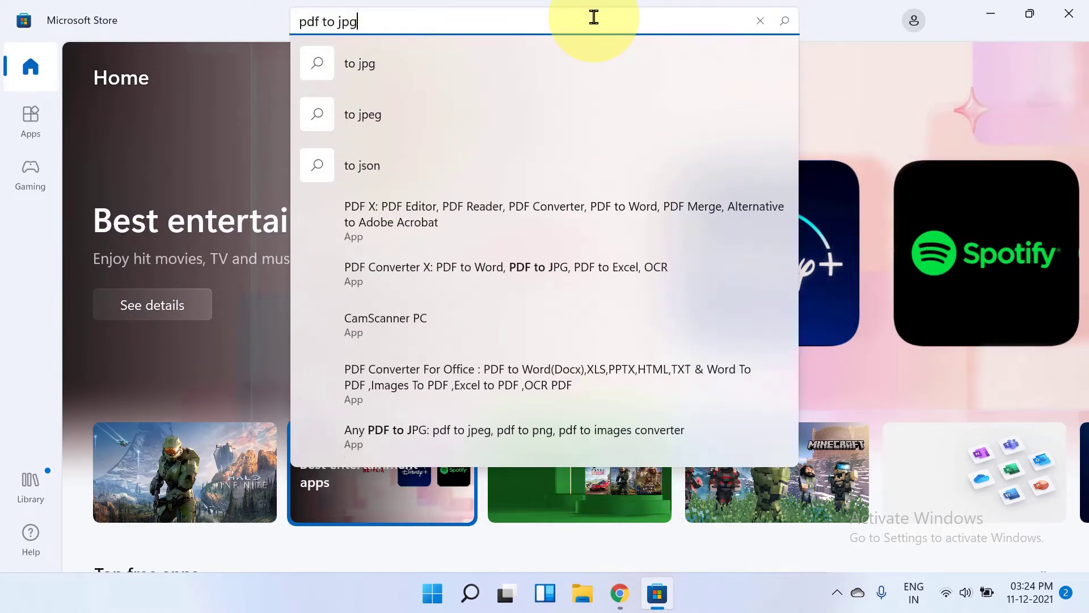
key(Return)
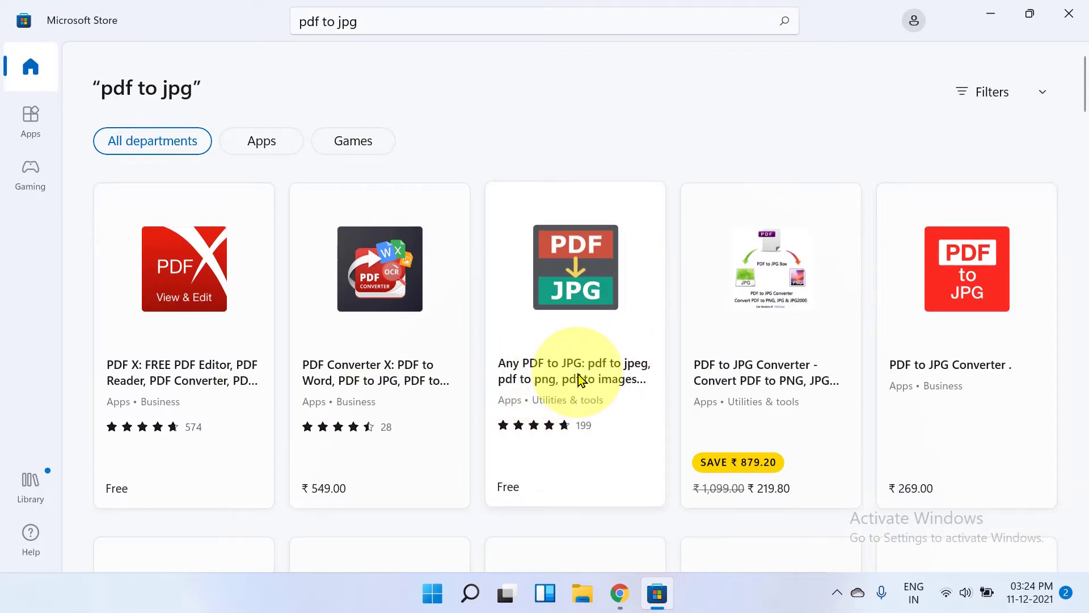
click(602, 280)
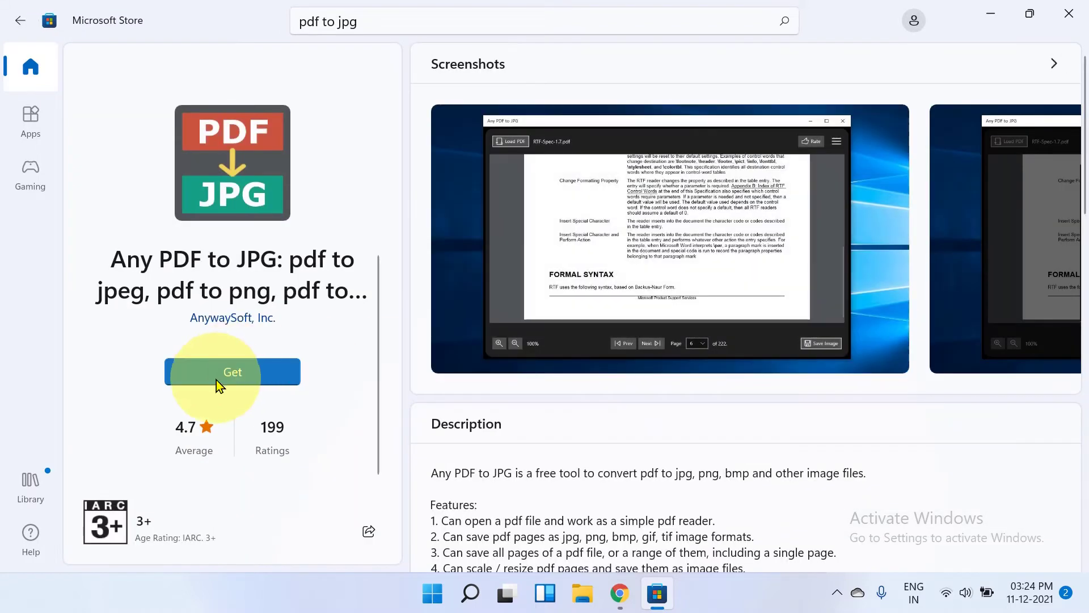
click(225, 380)
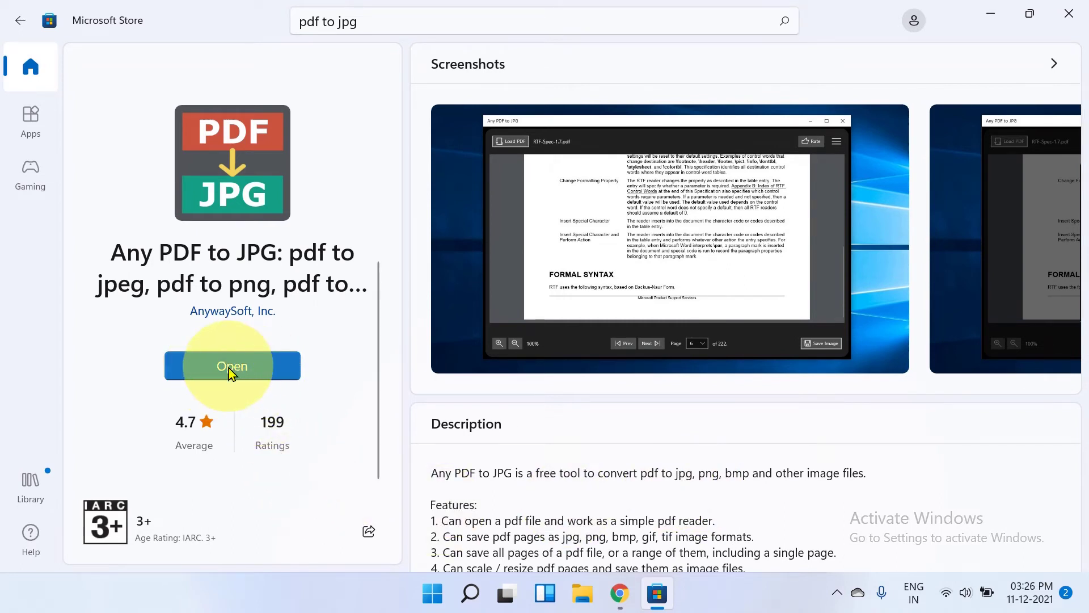
- Launch Any PDF to JPG and load PDF.pdf, previewing it in Foxit first
click(227, 367)
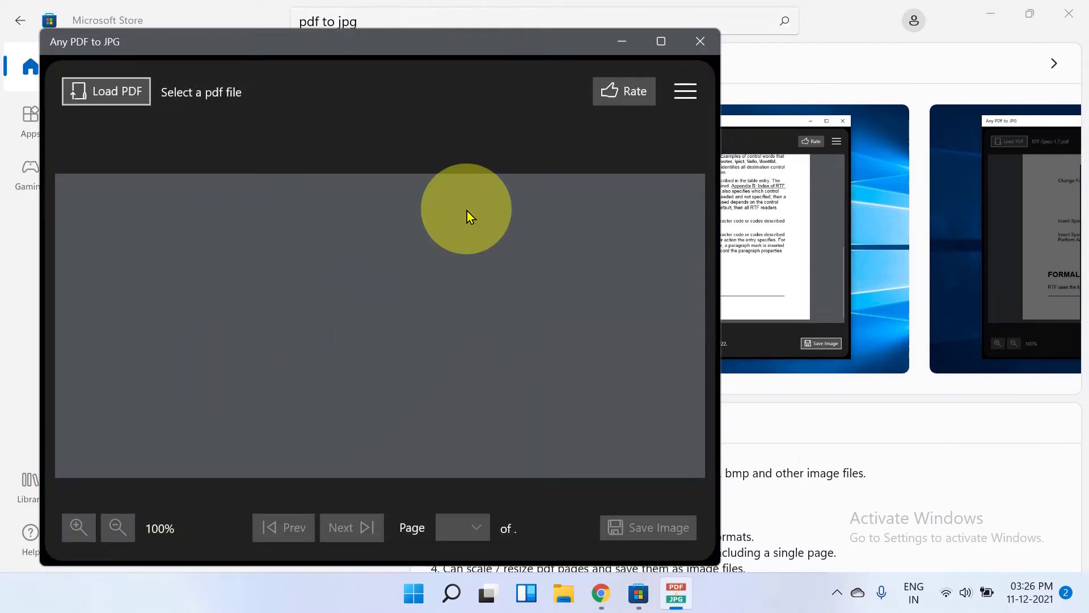
click(122, 97)
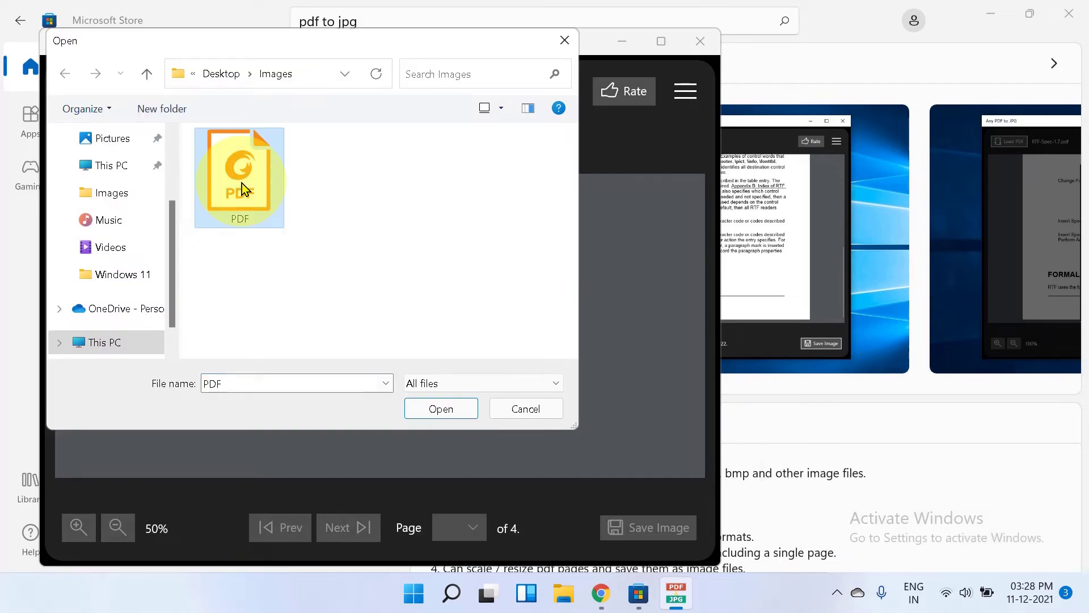
right_click(242, 182)
click(281, 219)
drag(1085, 208, 1061, 384)
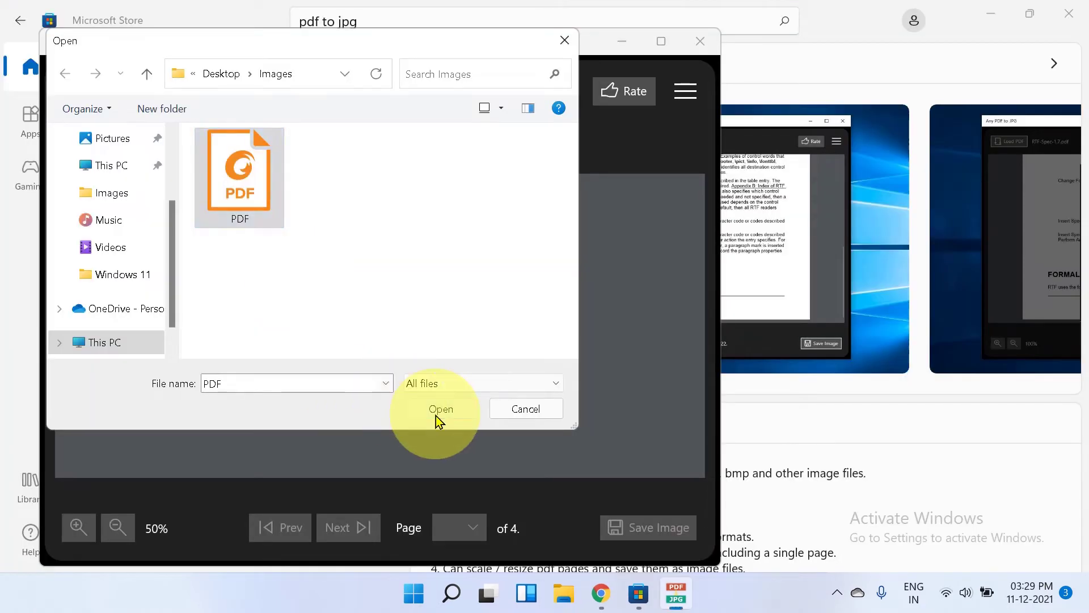
click(436, 416)
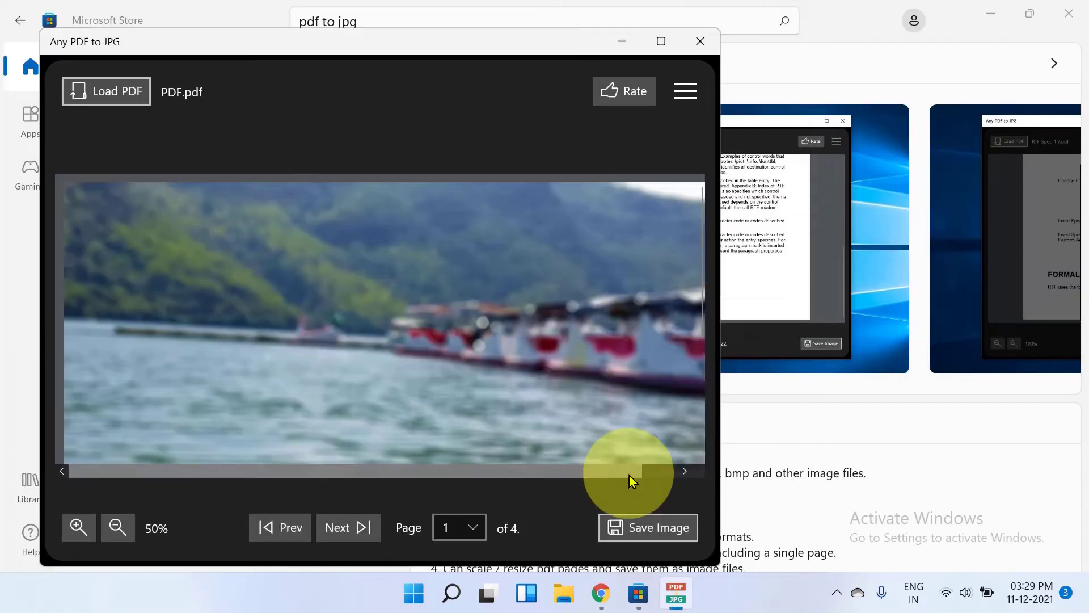
- Export all pages as JPG at 200% scale, then open the output folder and select PDF_1
click(660, 535)
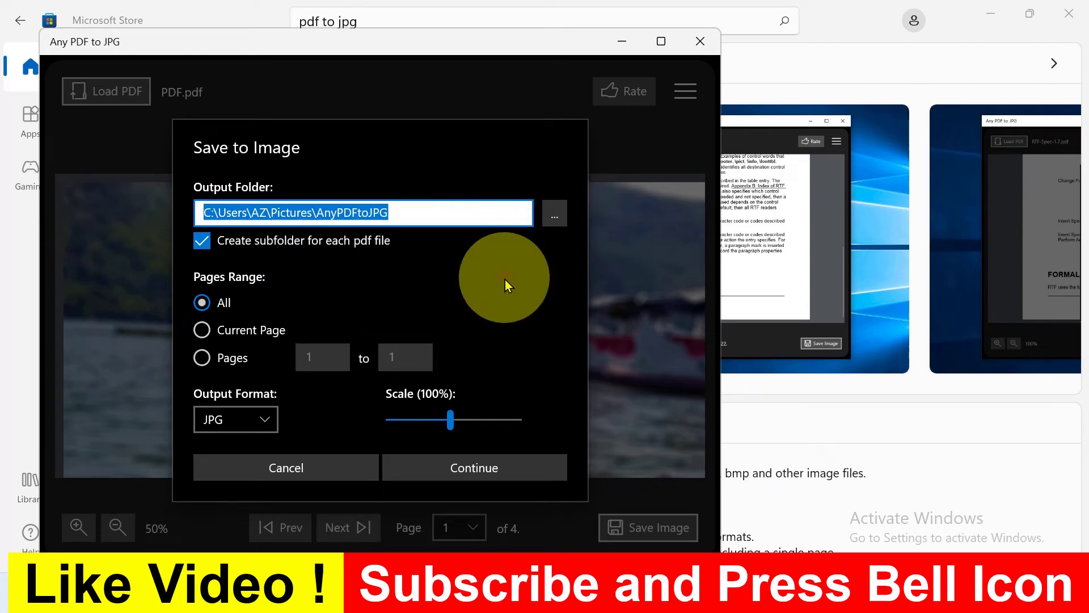
click(201, 303)
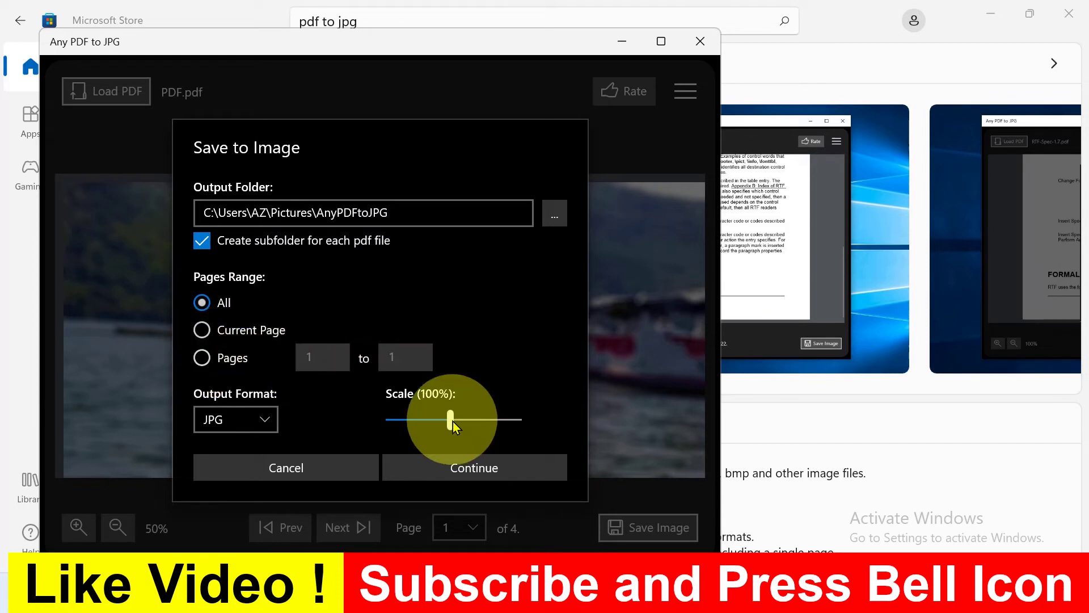
drag(451, 420, 573, 419)
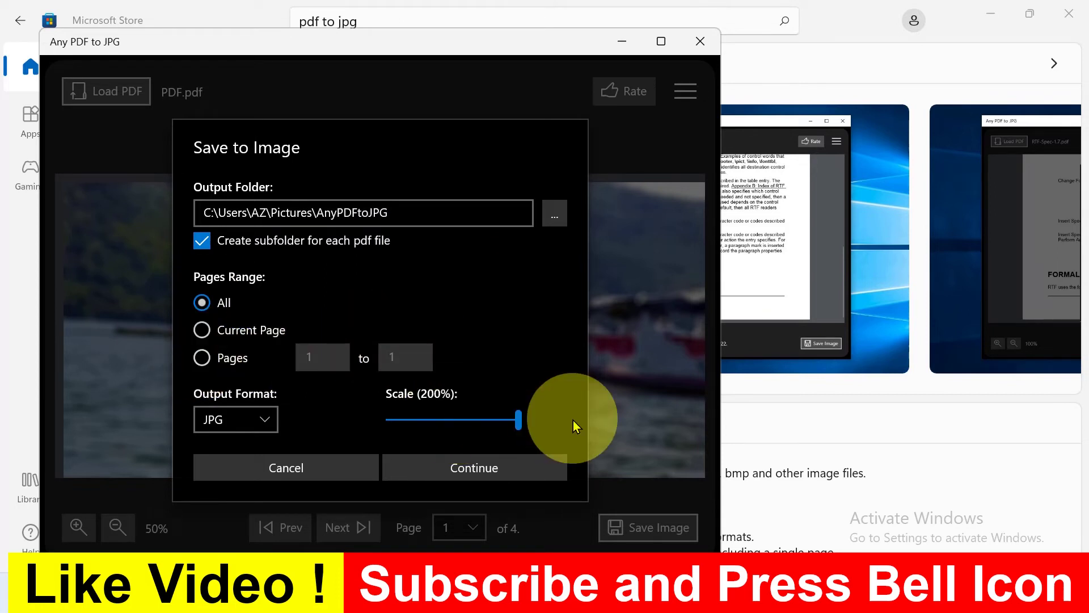
click(486, 465)
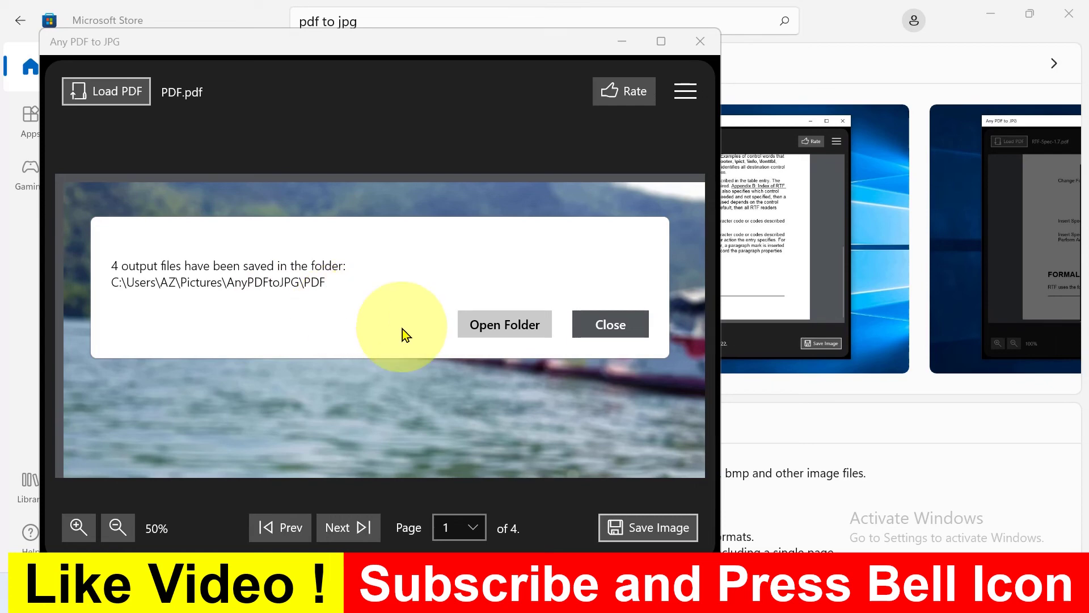
click(496, 328)
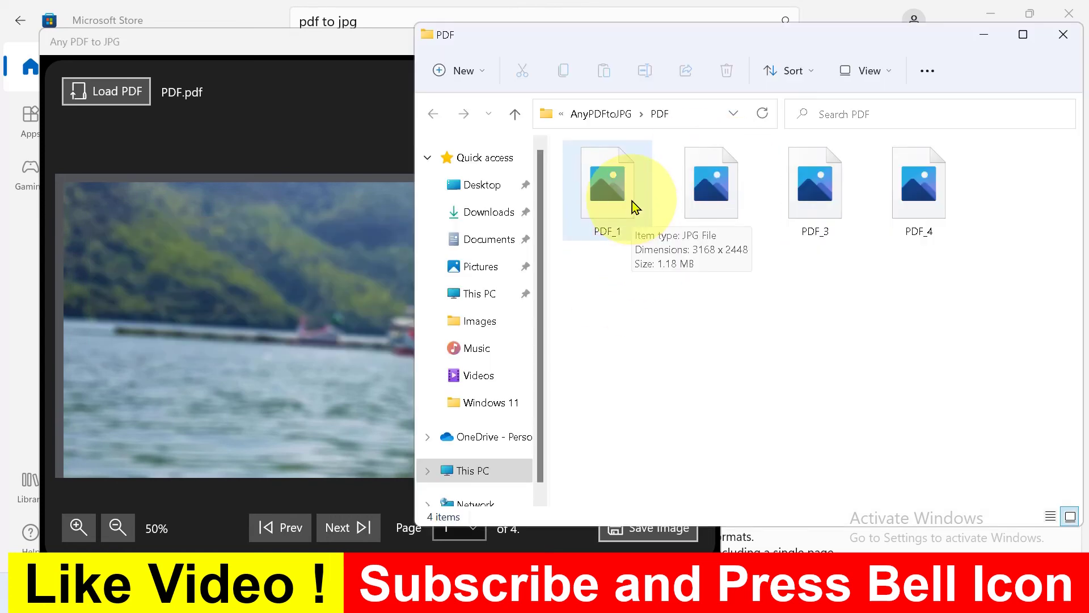
click(633, 203)
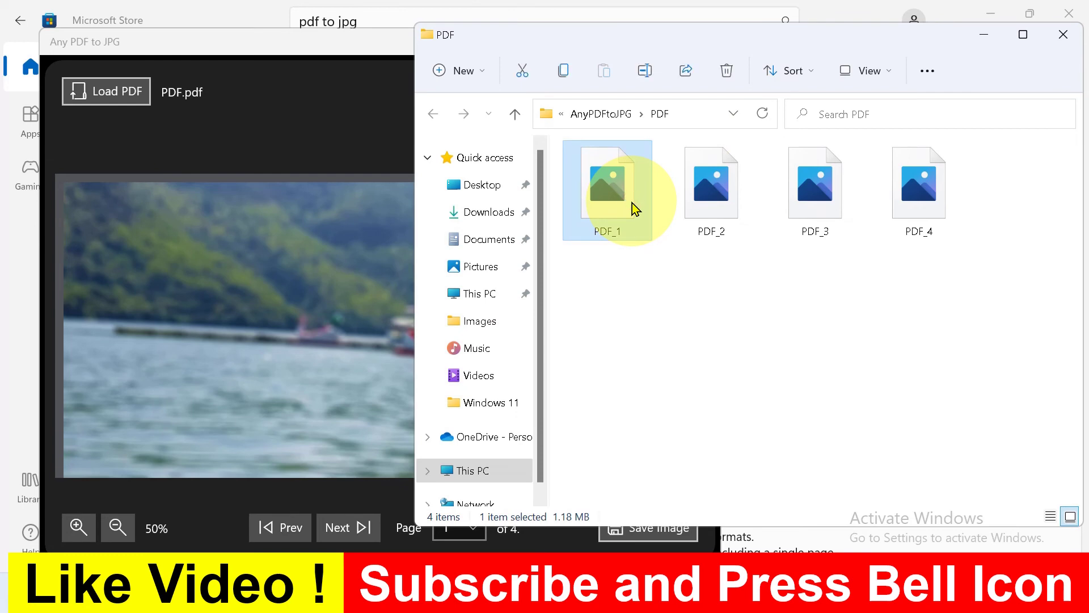
- Open PDF_1.jpg in Photos and browse through PDF_2 and PDF_3
double_click(632, 203)
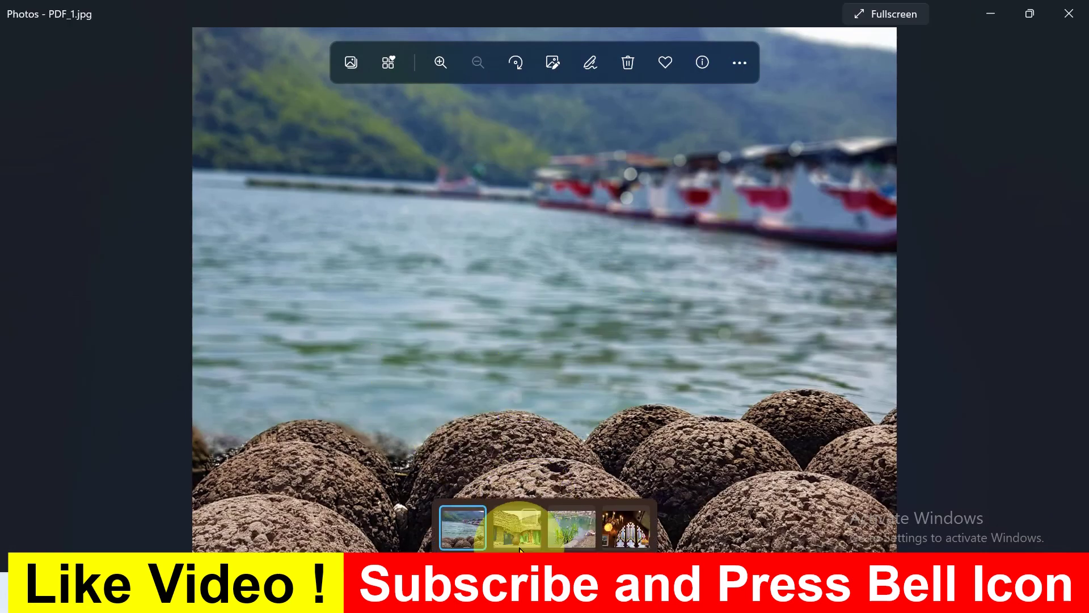
click(515, 530)
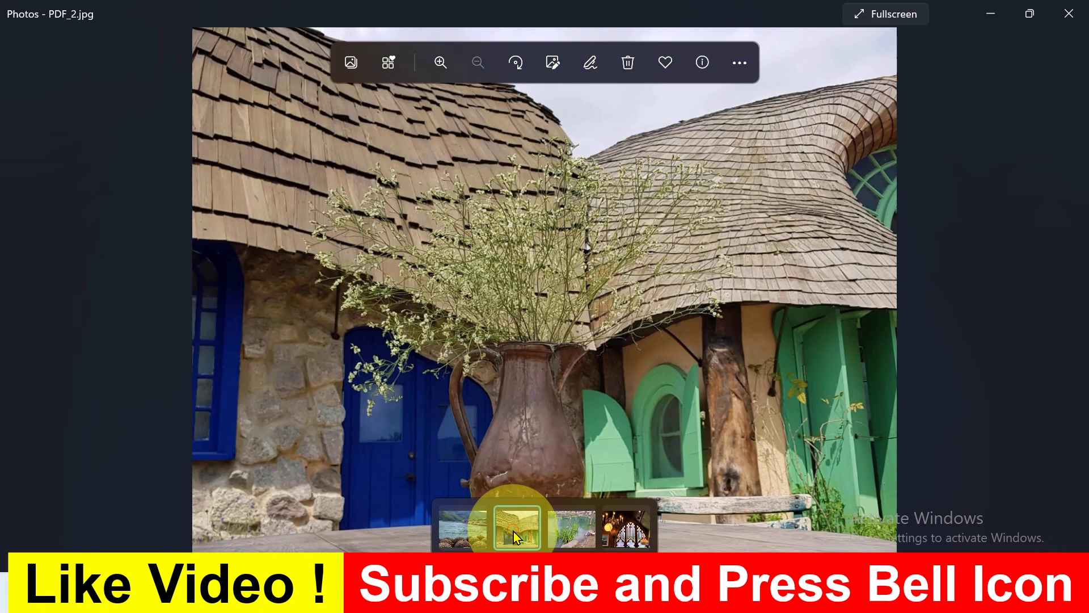
click(574, 539)
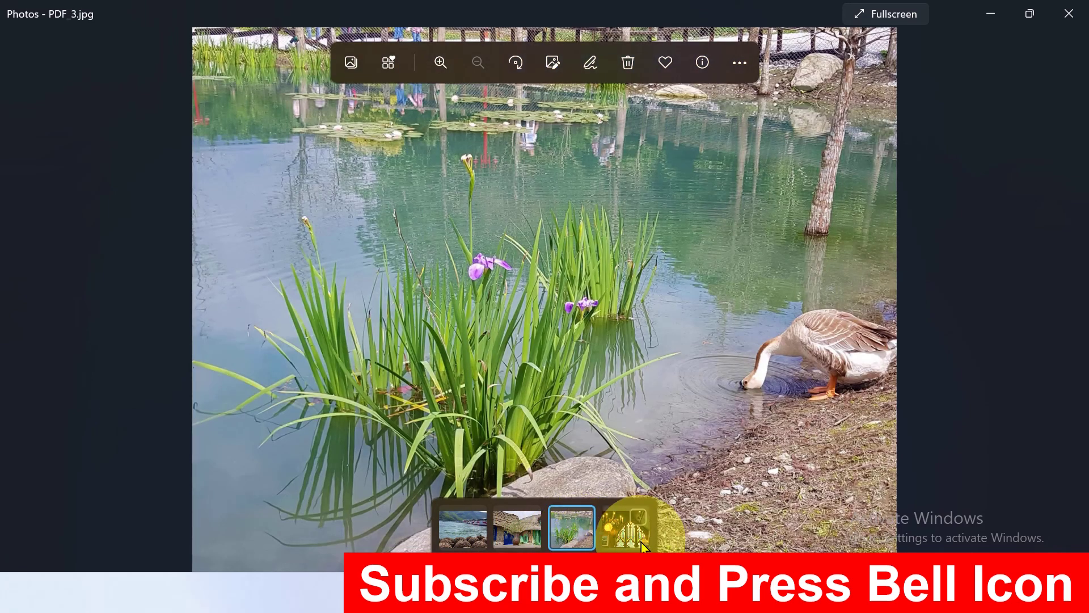